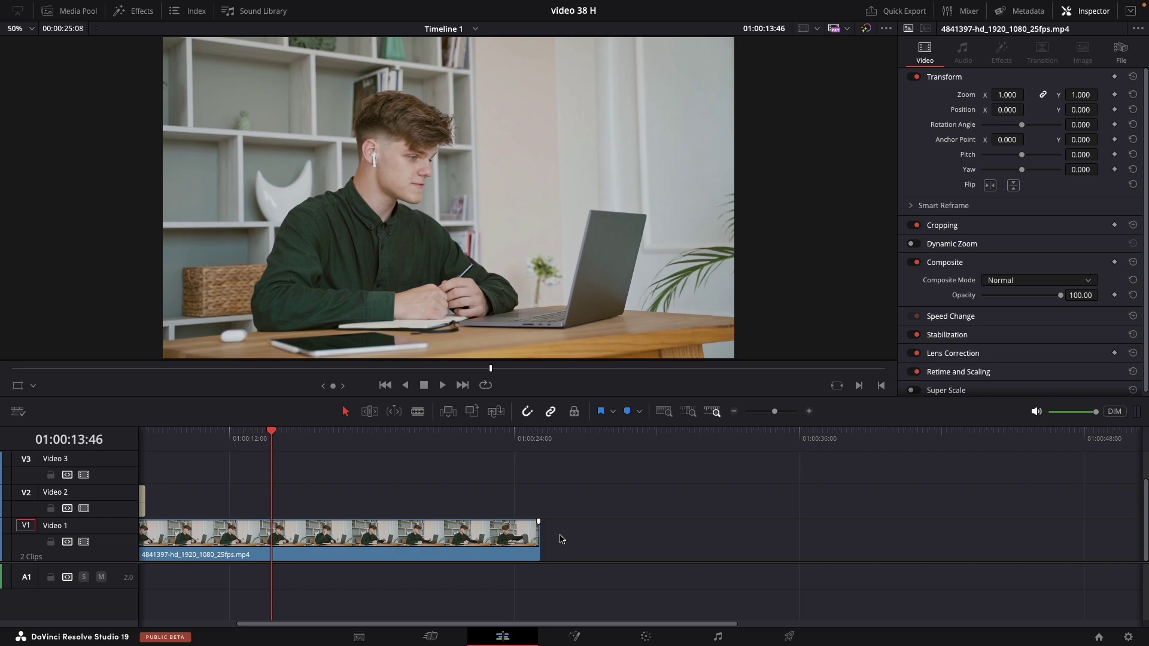
# Select the clip of the man at a laptop on track V1.
pyautogui.click(356, 541)
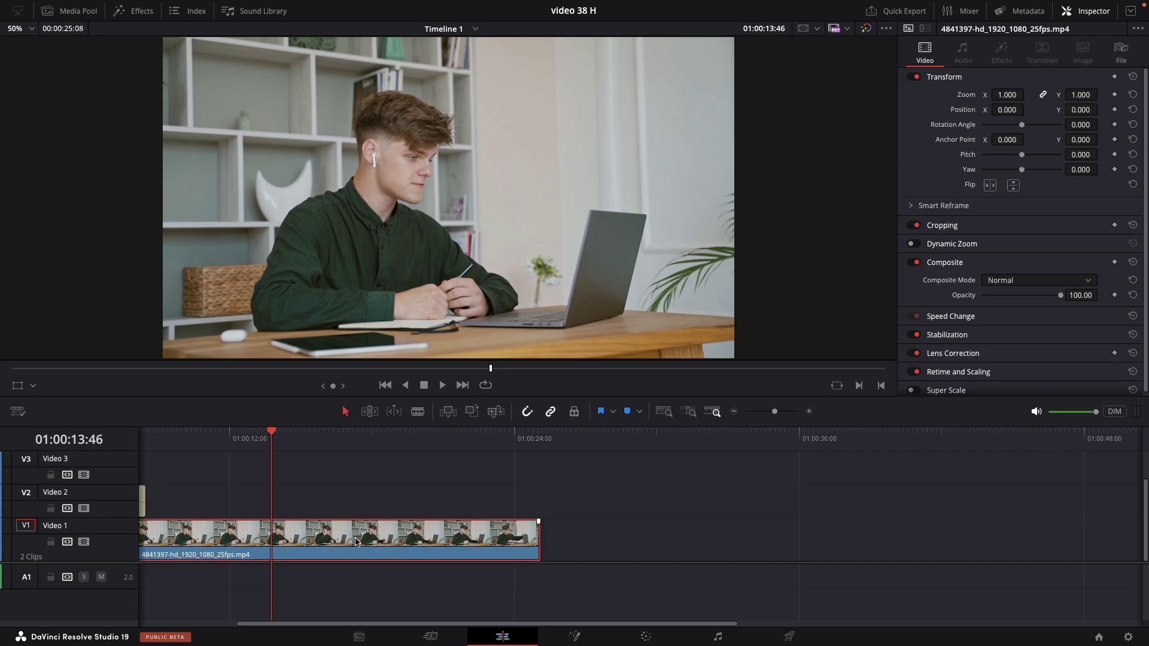
# Apply the Video Call Fusion effect from Toolbox > Effects, found by searching 'video', to the V1 clip.
pyautogui.click(138, 11)
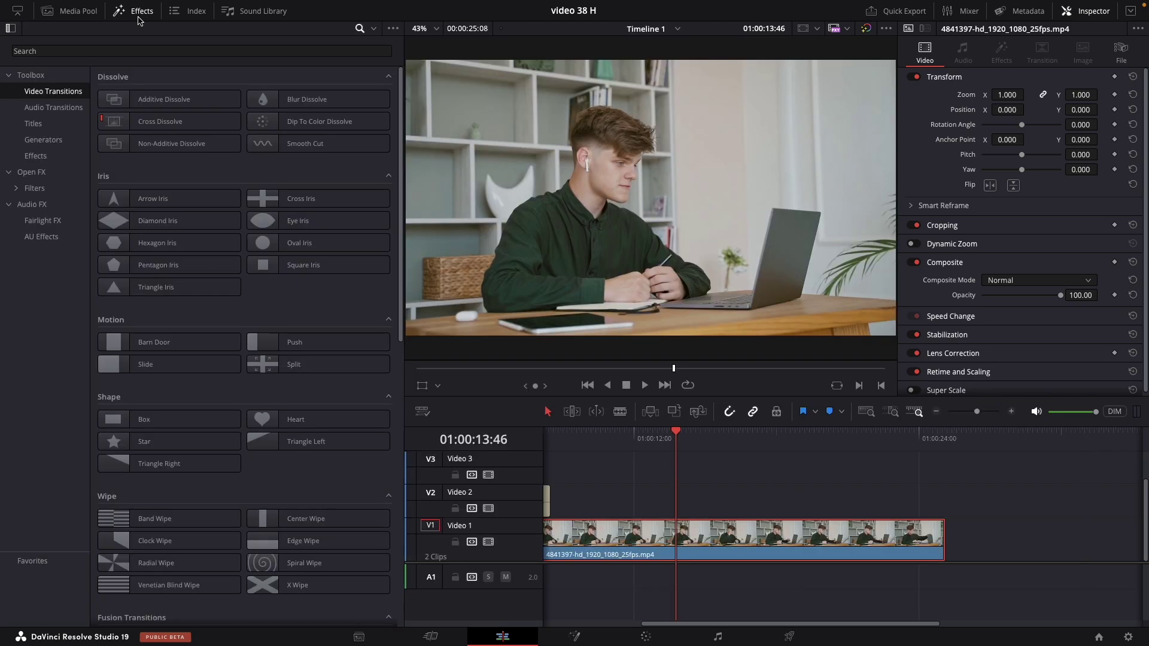
pyautogui.click(35, 156)
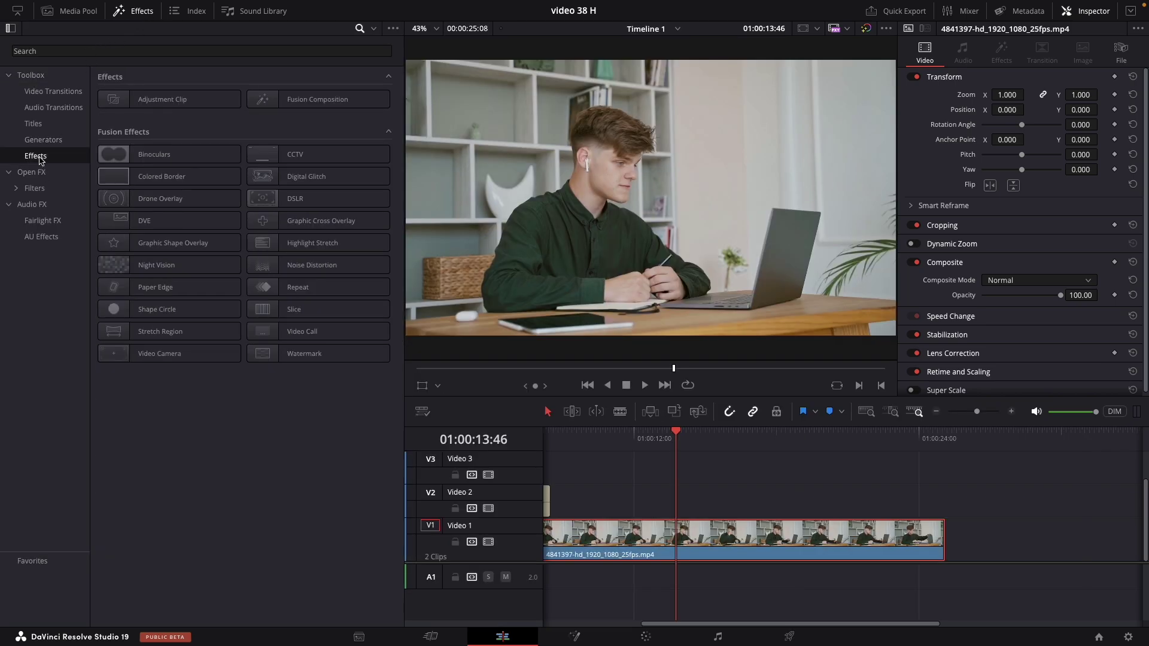
pyautogui.click(107, 51)
pyautogui.write('video')
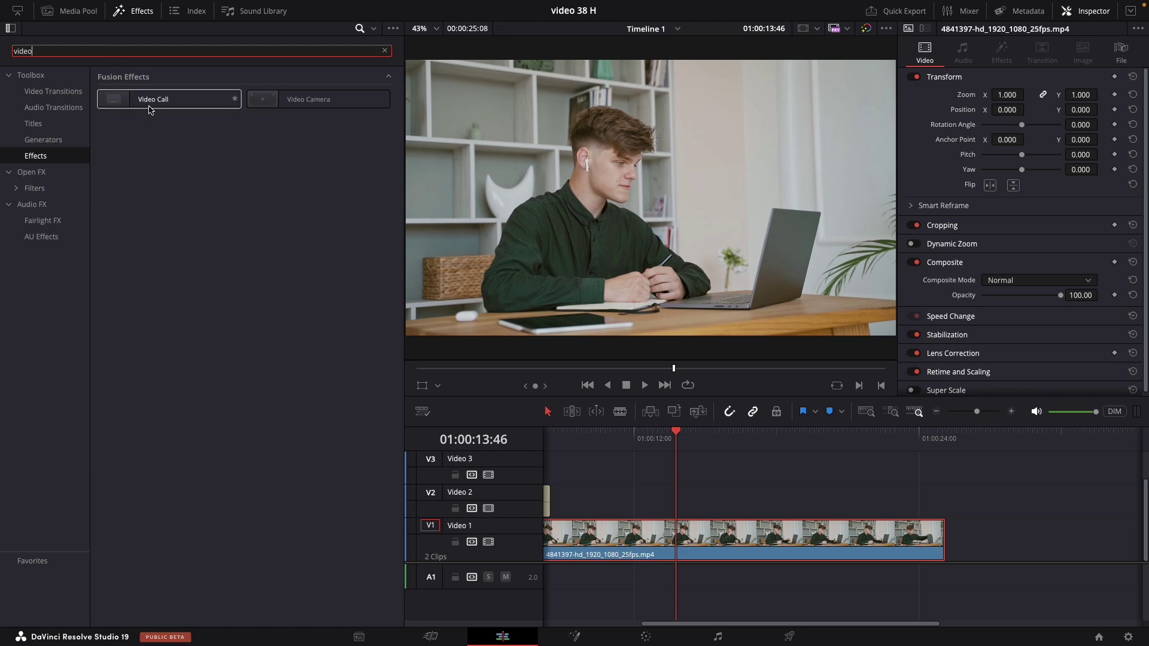
pyautogui.moveTo(167, 99)
pyautogui.mouseDown()
pyautogui.moveTo(680, 533)
pyautogui.moveTo(669, 539)
pyautogui.mouseUp()
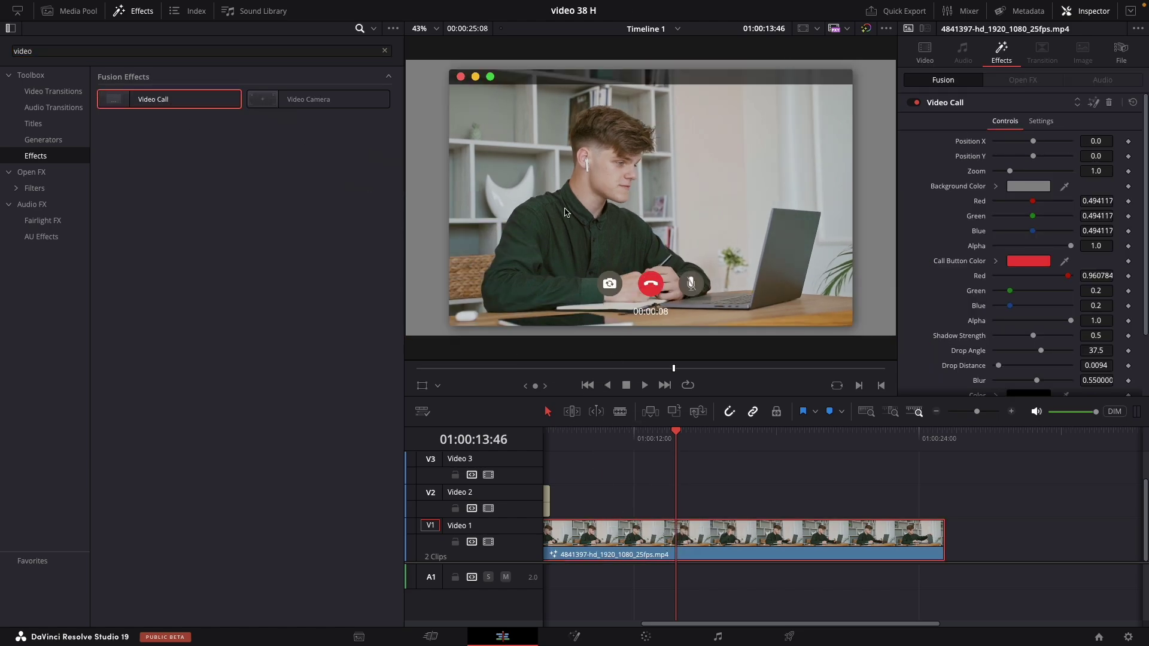
pyautogui.click(131, 10)
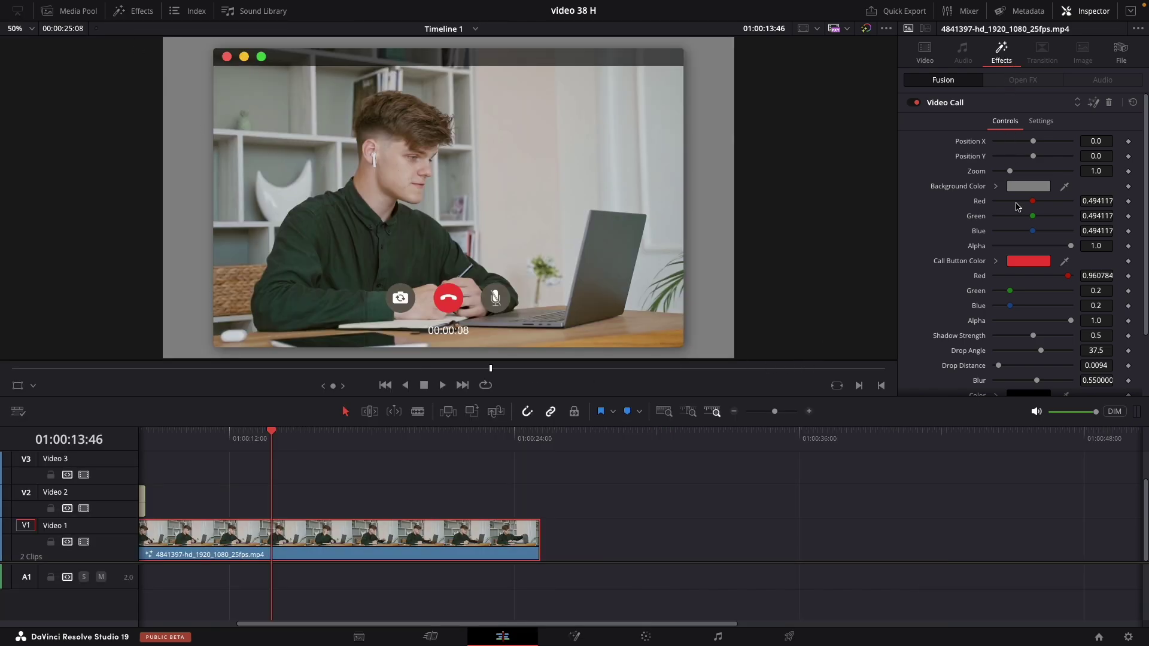
pyautogui.click(1023, 186)
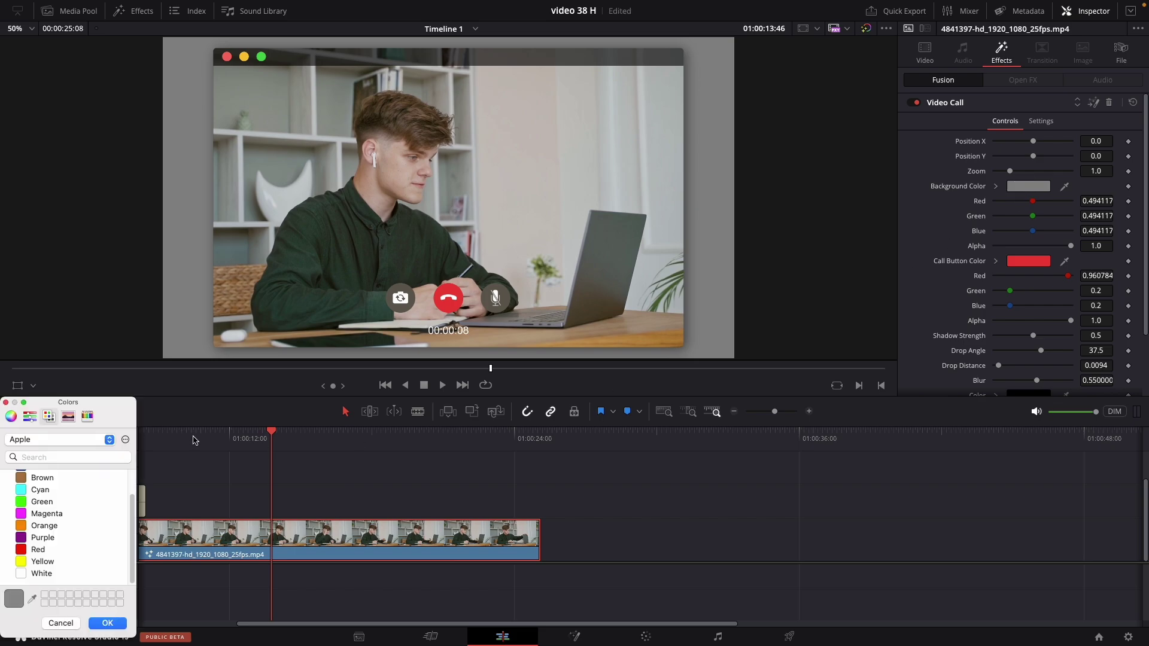
pyautogui.click(22, 549)
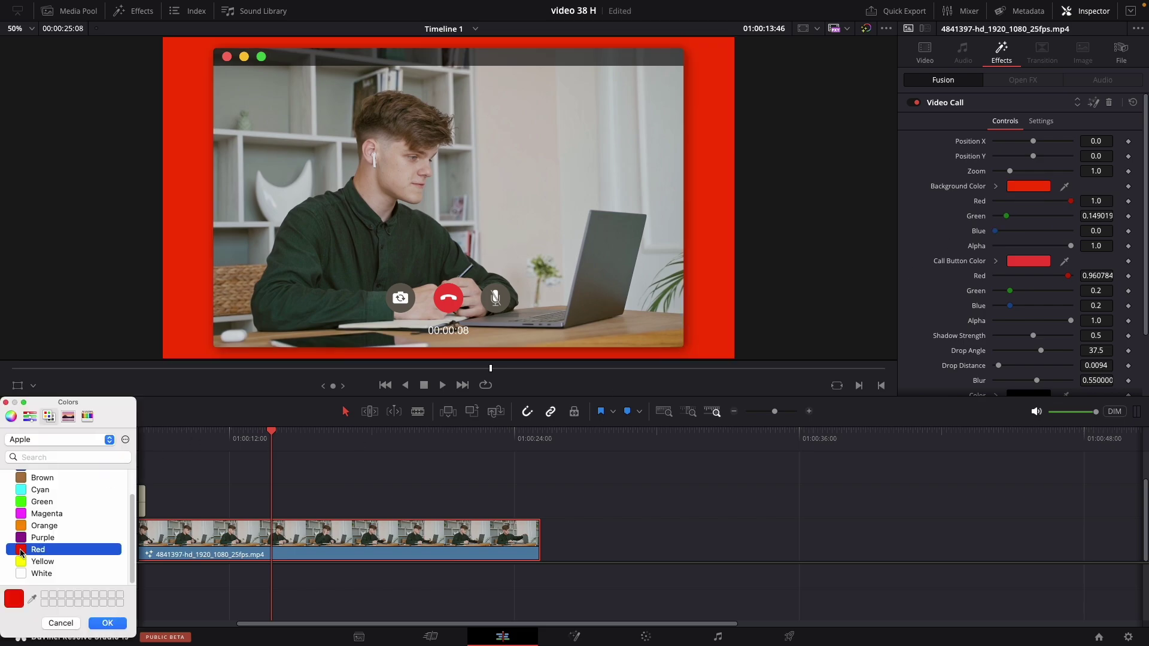
pyautogui.click(22, 501)
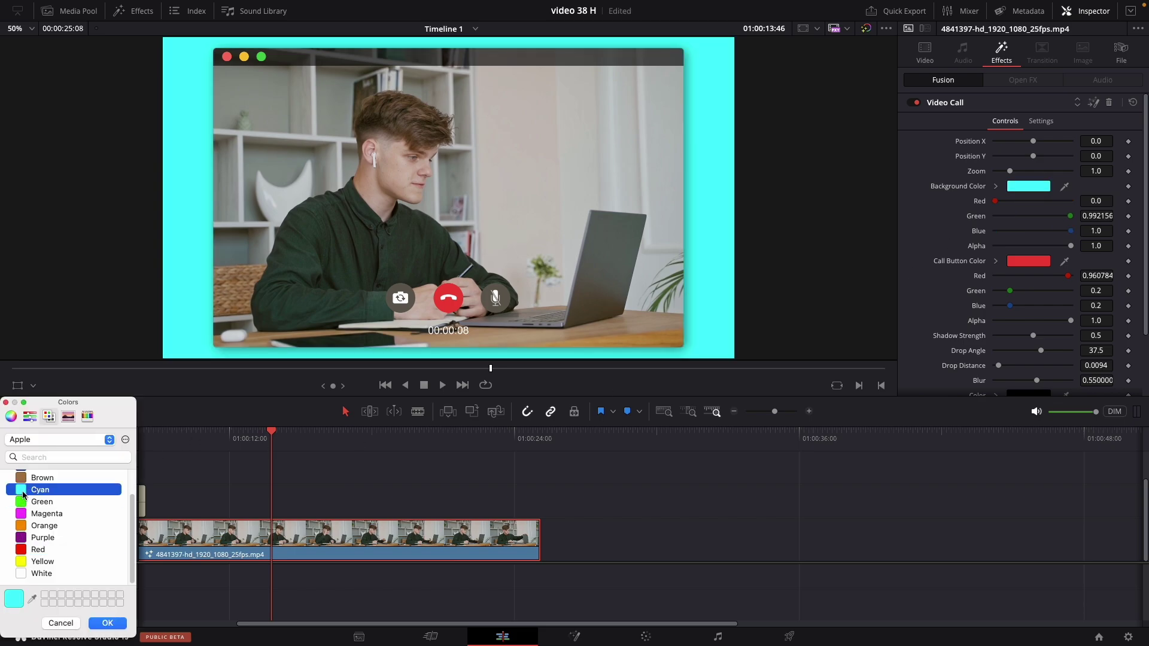
pyautogui.click(27, 574)
pyautogui.click(62, 624)
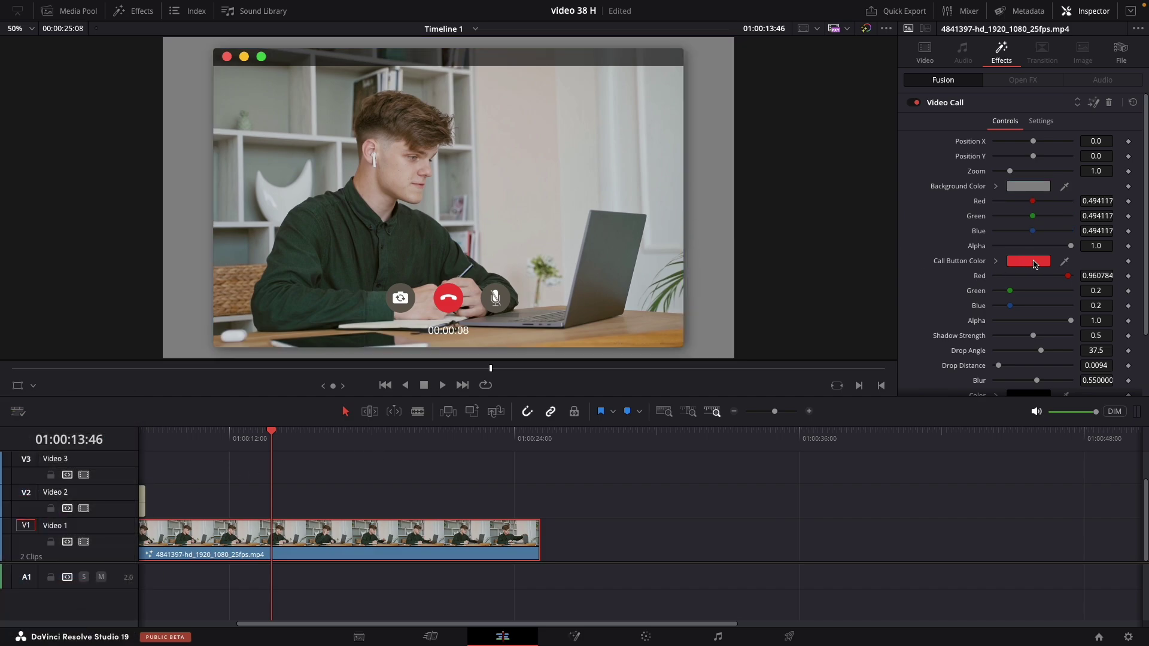
# Set the Call Button Color to Red after briefly previewing Green.
pyautogui.click(1029, 261)
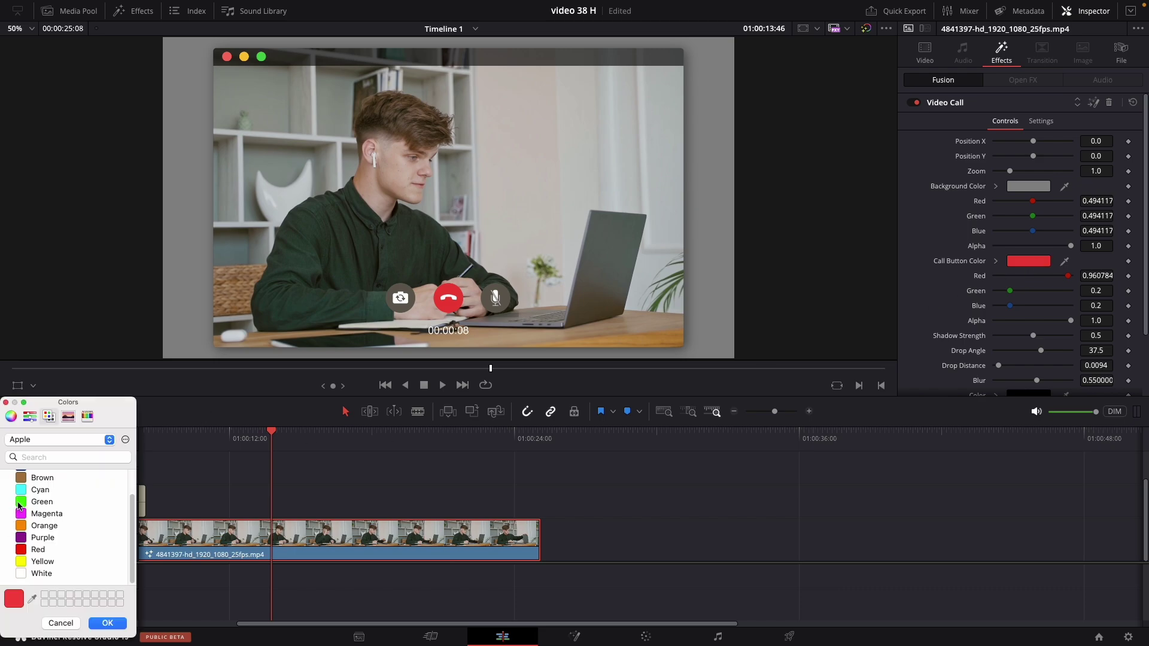
pyautogui.click(41, 502)
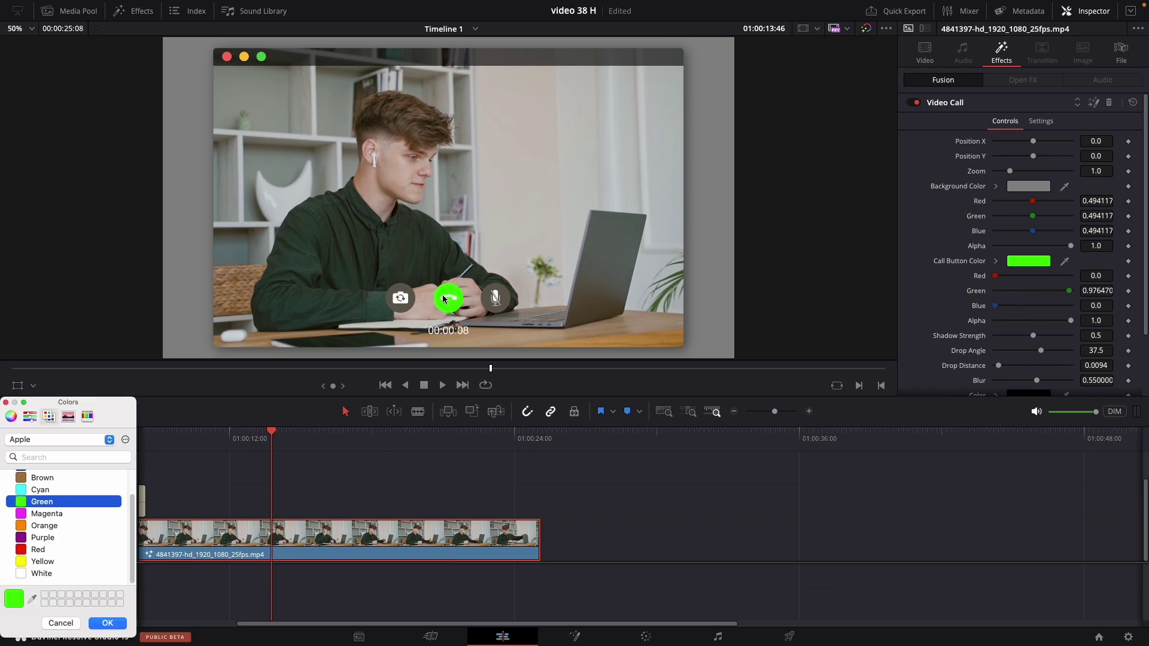
pyautogui.click(39, 549)
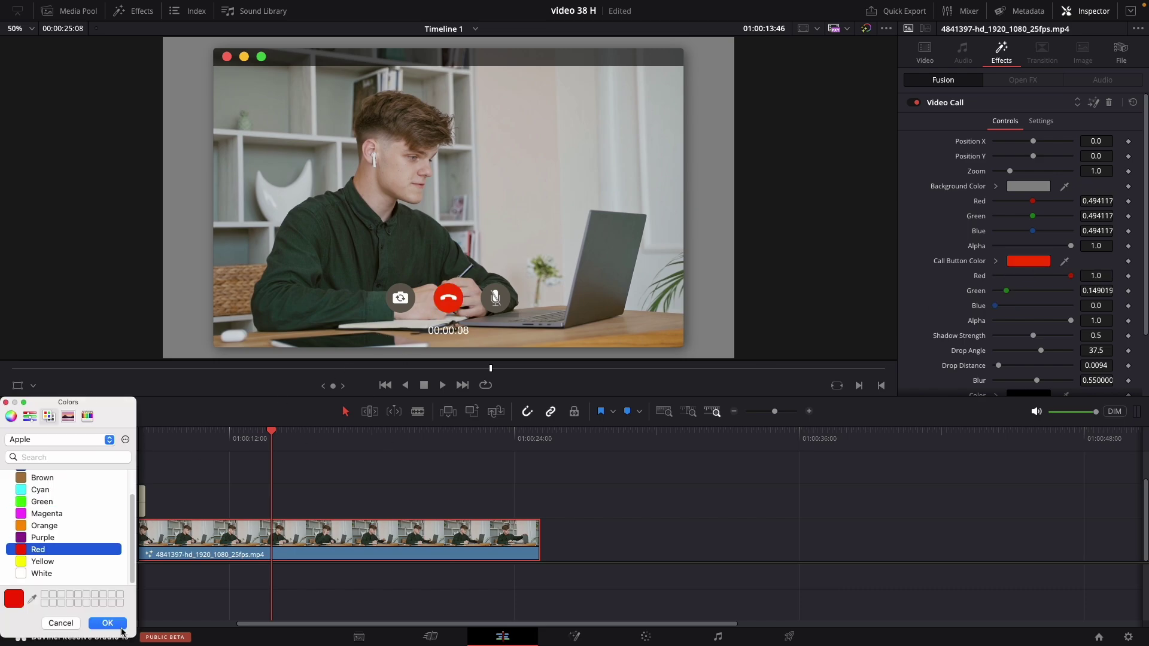
pyautogui.click(109, 623)
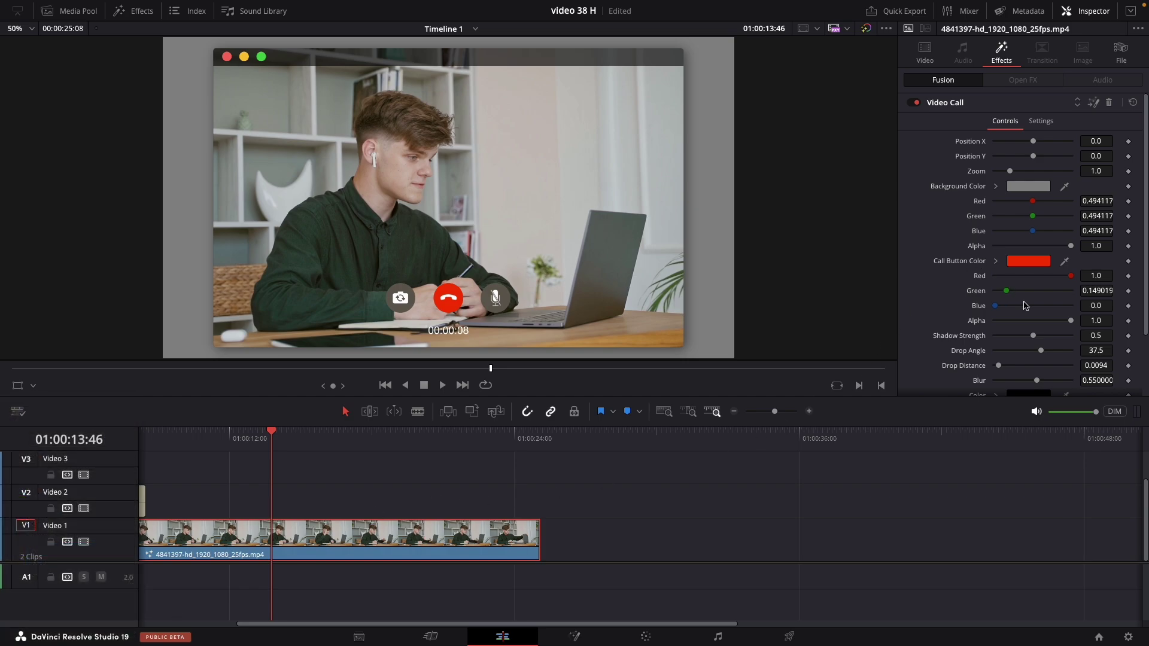
# Raise Shadow Strength to about 0.9, then reset it to 0.5, saving the project throughout.
pyautogui.hotkey('ctrl', 's')
pyautogui.moveTo(1034, 335); pyautogui.dragTo(1063, 335)
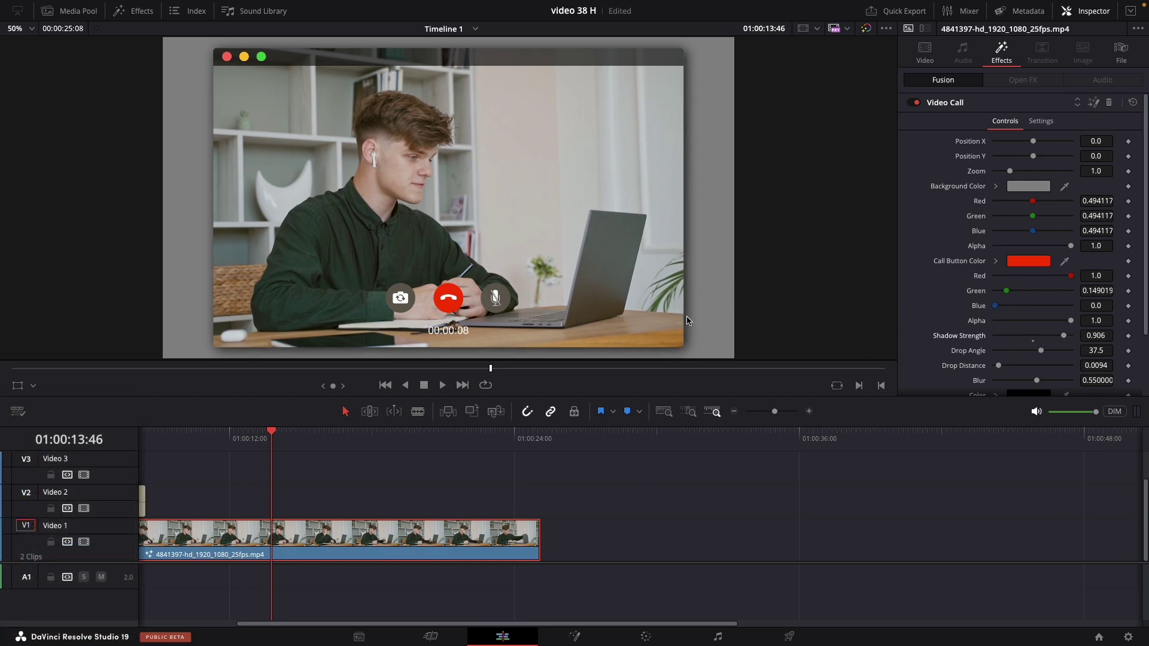
pyautogui.hotkey('ctrl', 's')
pyautogui.doubleClick(1064, 335)
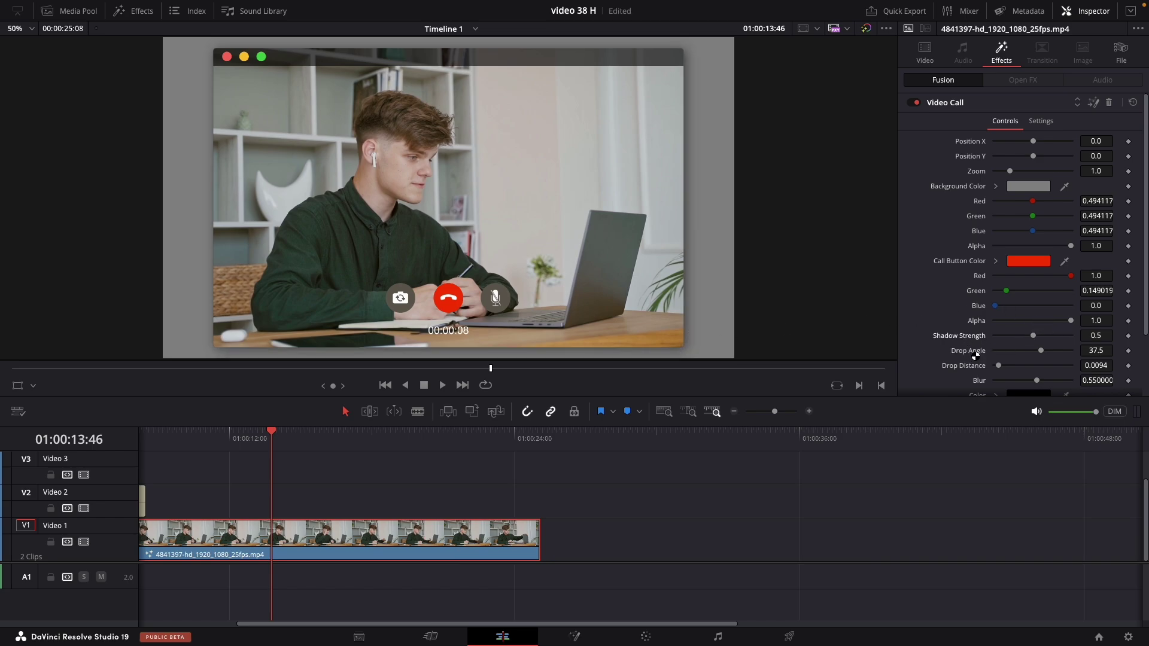
pyautogui.hotkey('ctrl', 's')
# Undo the increased Drop Distance and the red call button colour change.
pyautogui.moveTo(998, 366); pyautogui.dragTo(1028, 367)
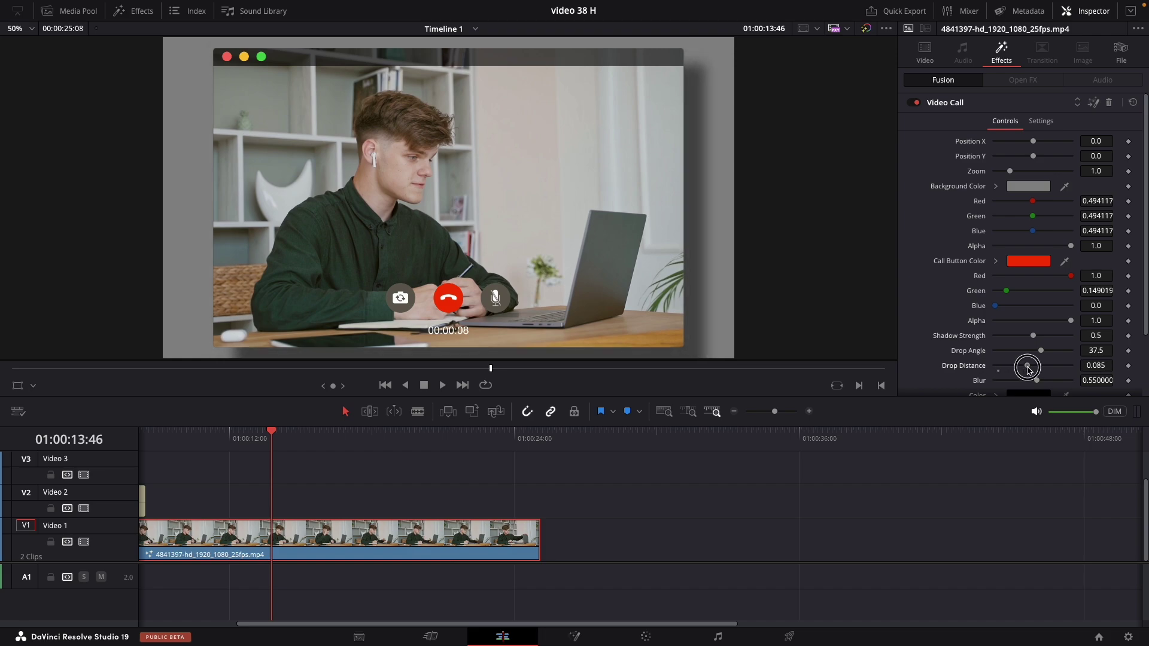
pyautogui.hotkey('ctrl', 'z')
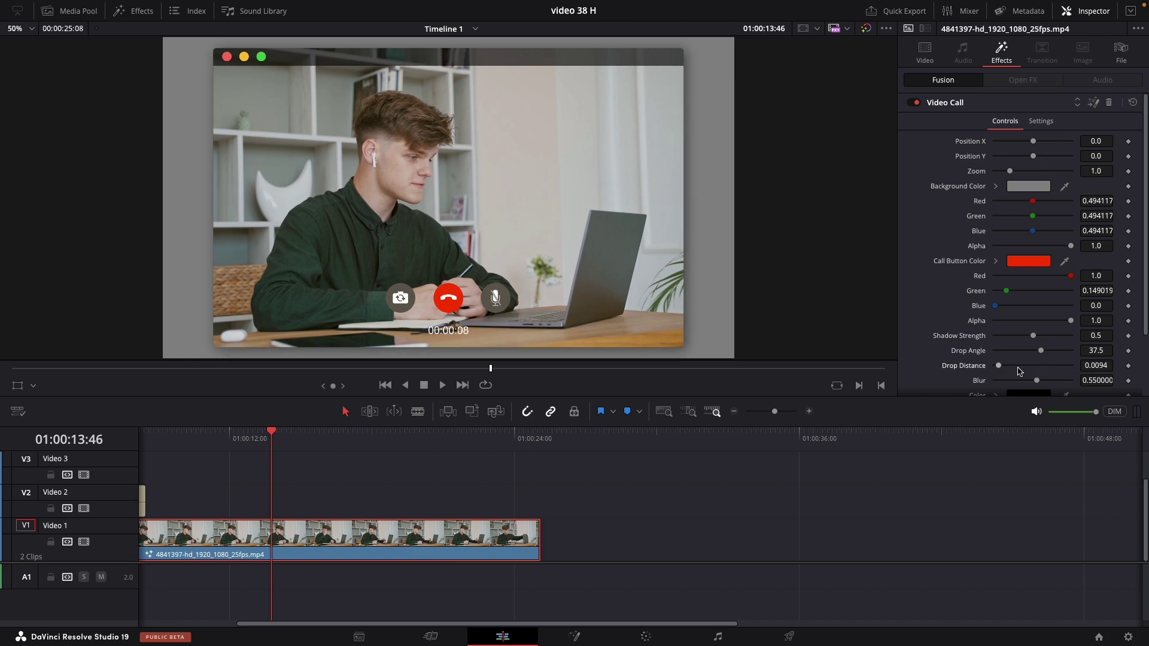
pyautogui.scroll(-2, 1022, 367)
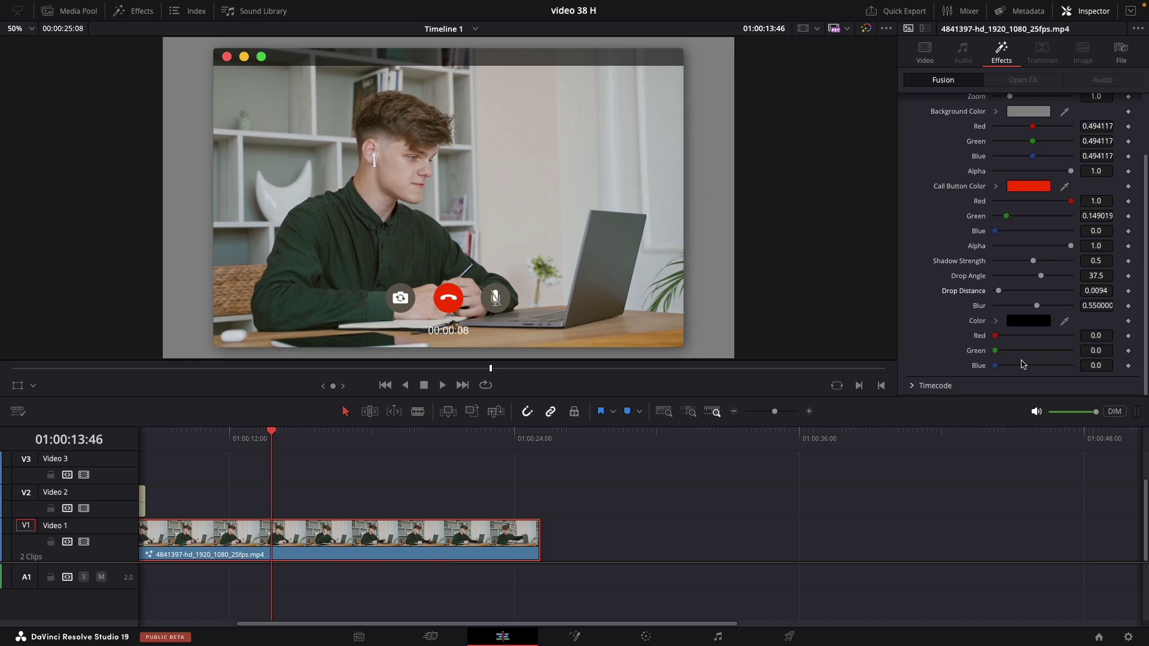
pyautogui.hotkey('ctrl', 'z')
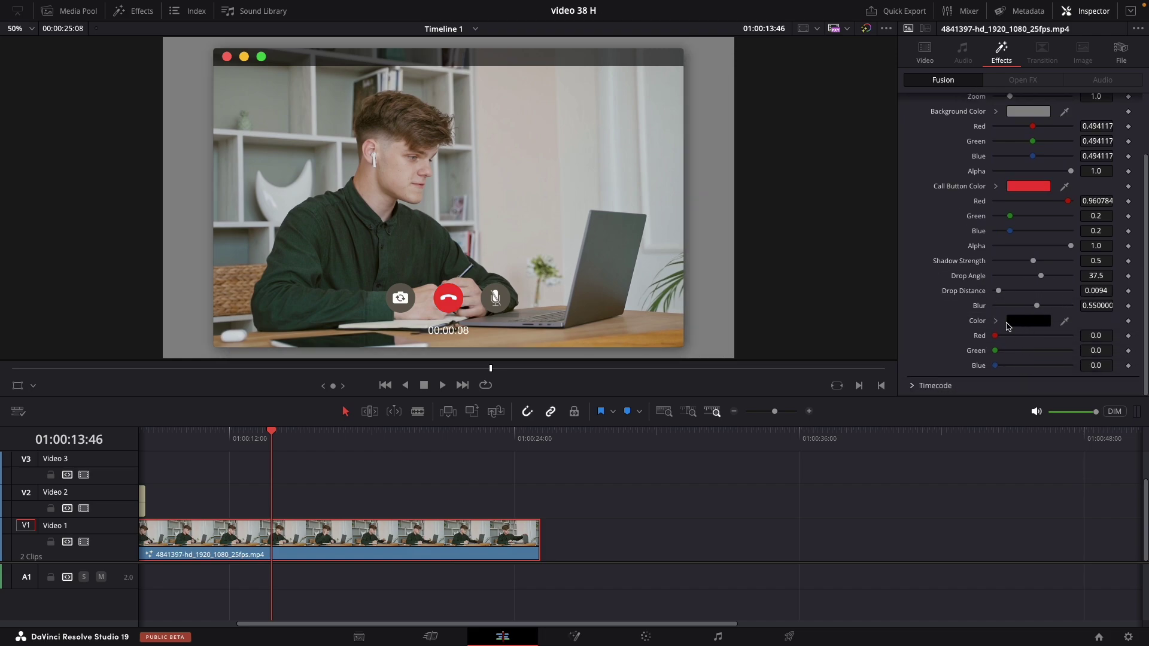